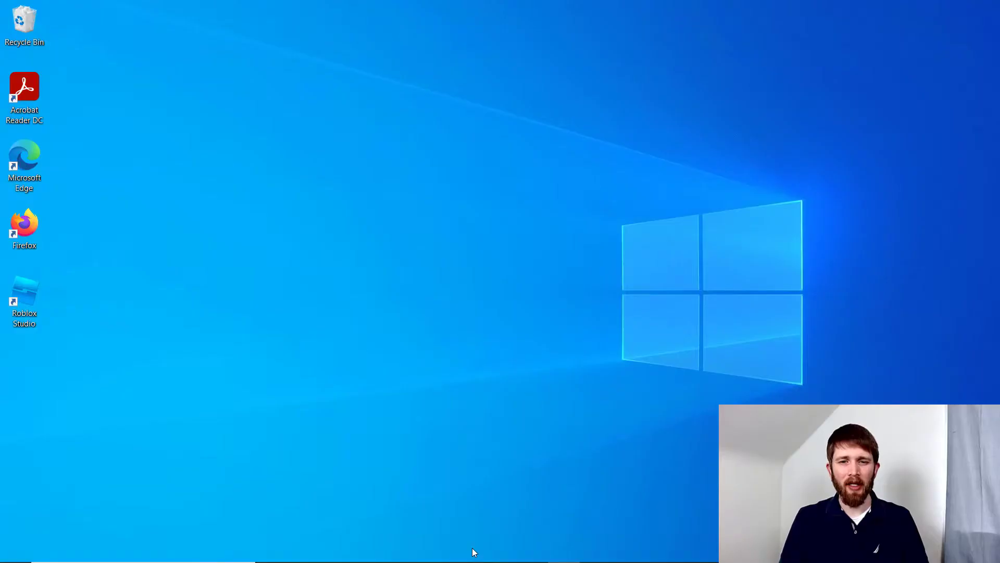
pyautogui.click(500, 551)
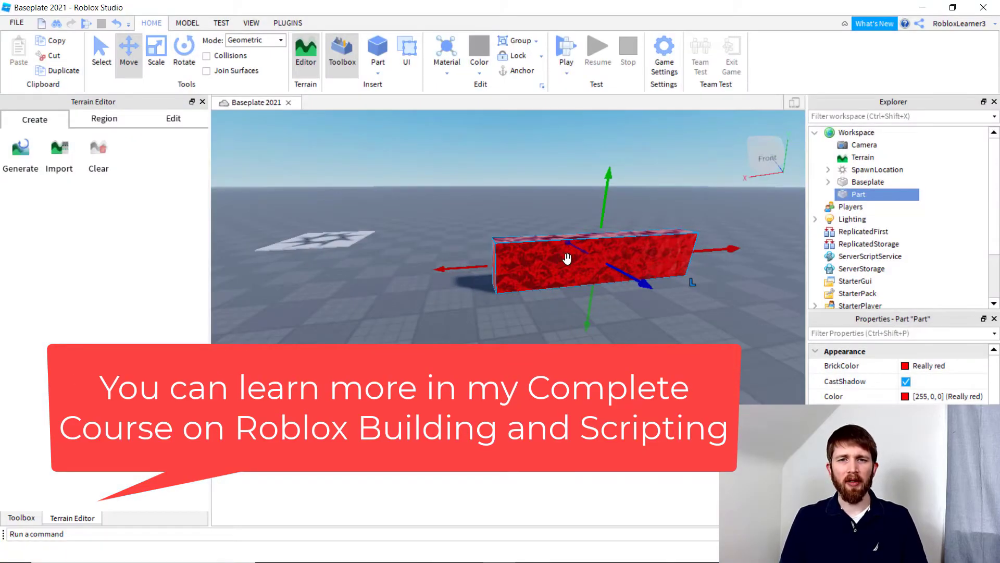
pyautogui.click(100, 58)
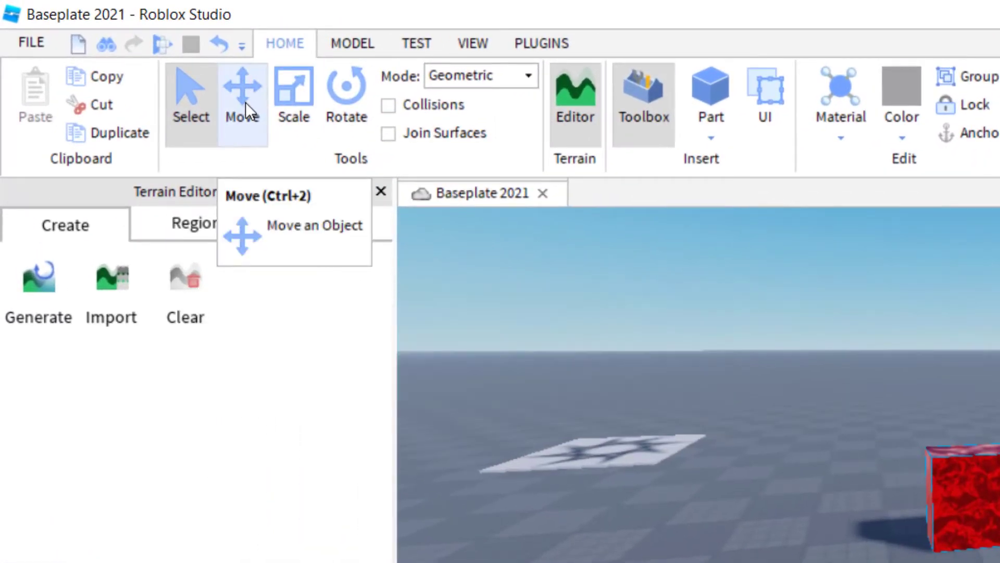
pyautogui.click(246, 102)
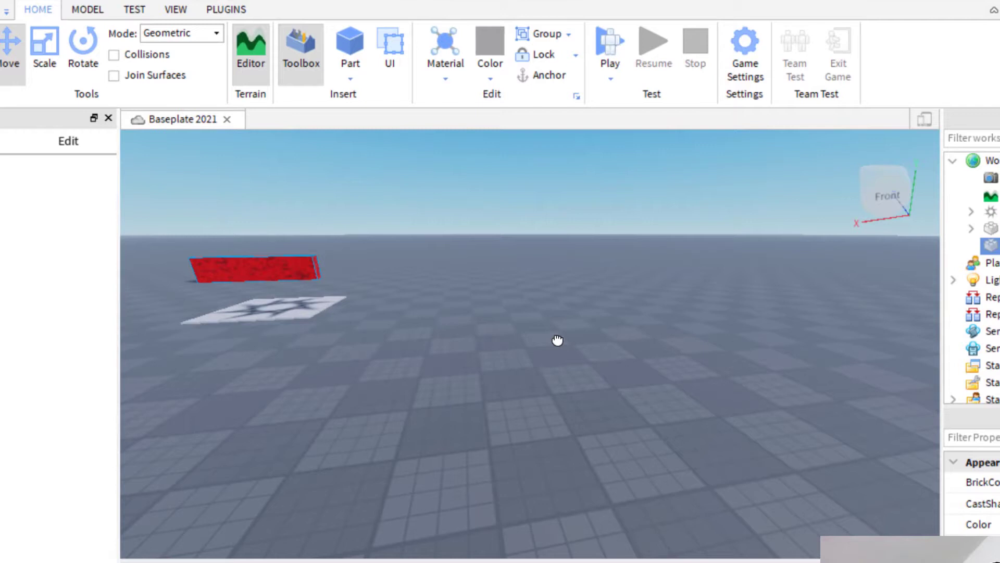
pyautogui.moveTo(335, 303); pyautogui.dragTo(317, 267)
pyautogui.press('Delete')
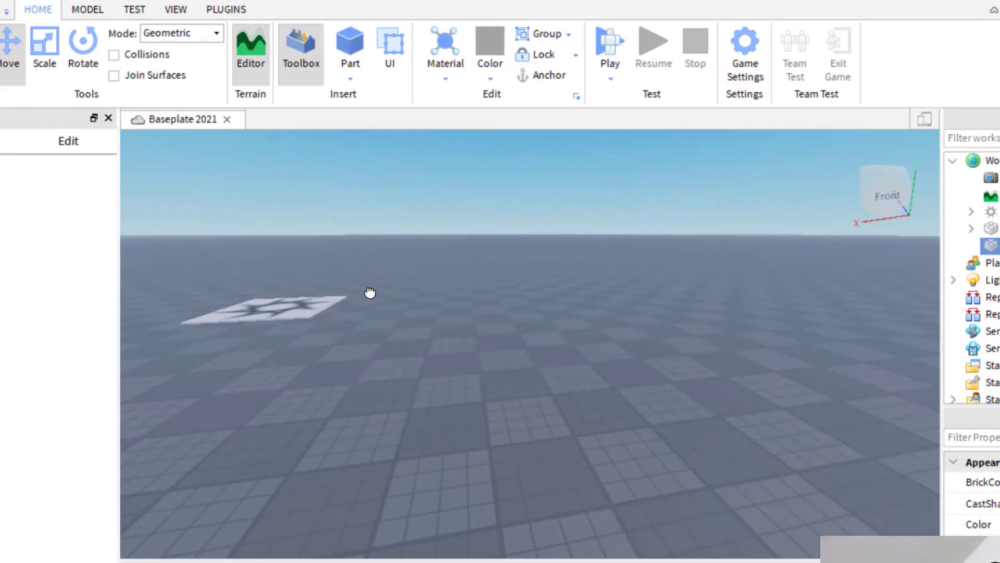
pyautogui.hotkey('ctrl', 'z')
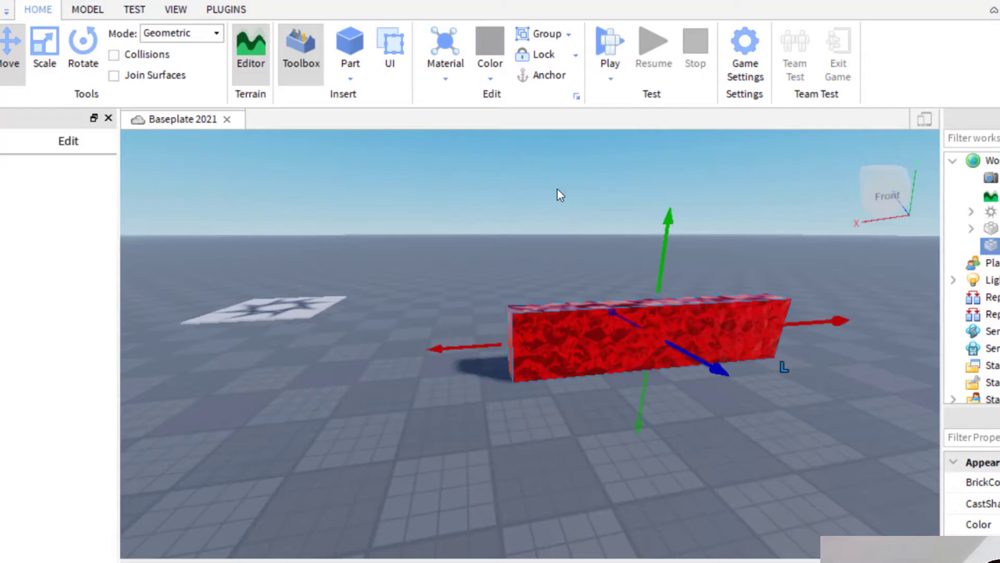
pyautogui.moveTo(448, 352); pyautogui.dragTo(448, 351)
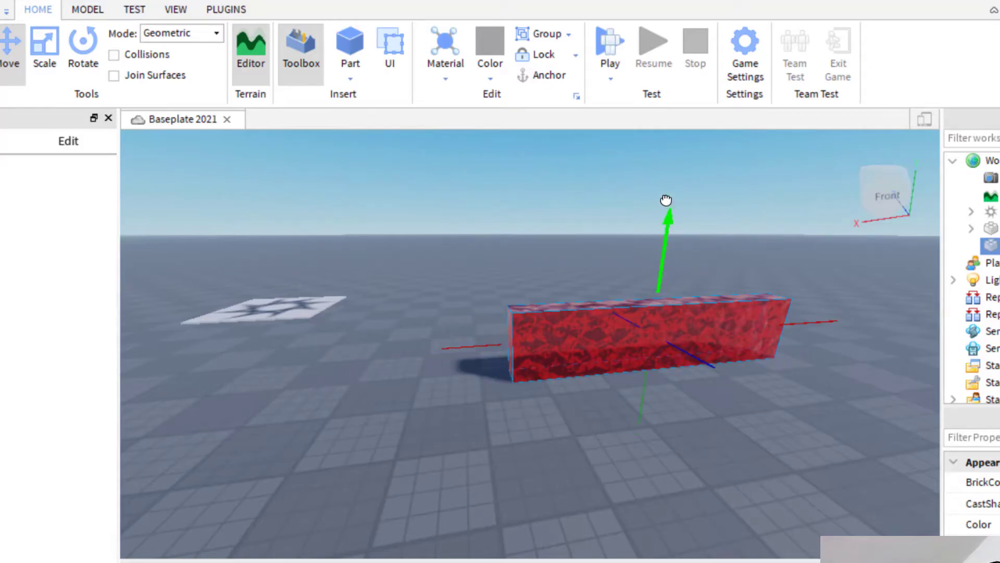
pyautogui.hotkey('ctrl', 'l')
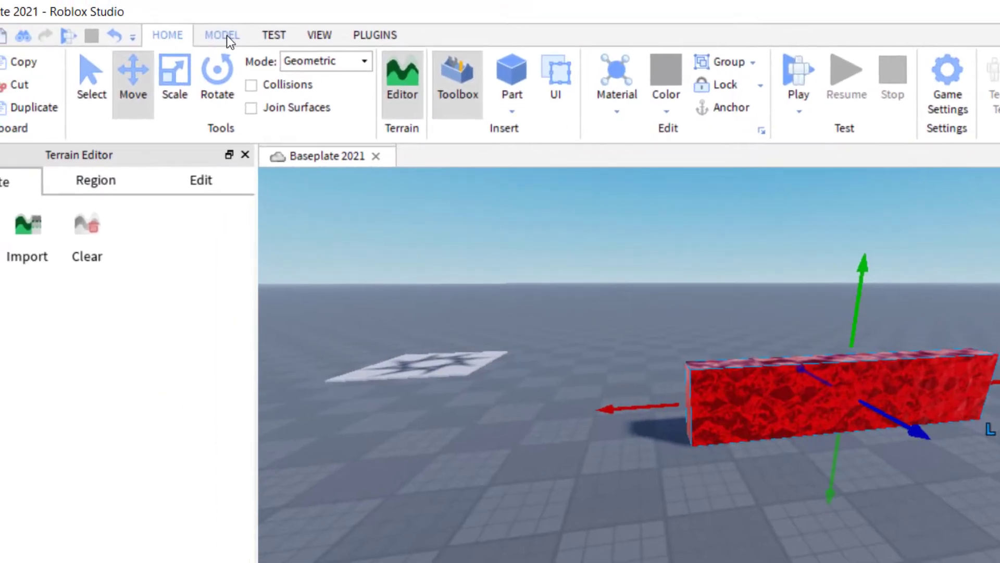
# - Show the Model tab tools and slide the red part back and forth along its axes
pyautogui.click(226, 35)
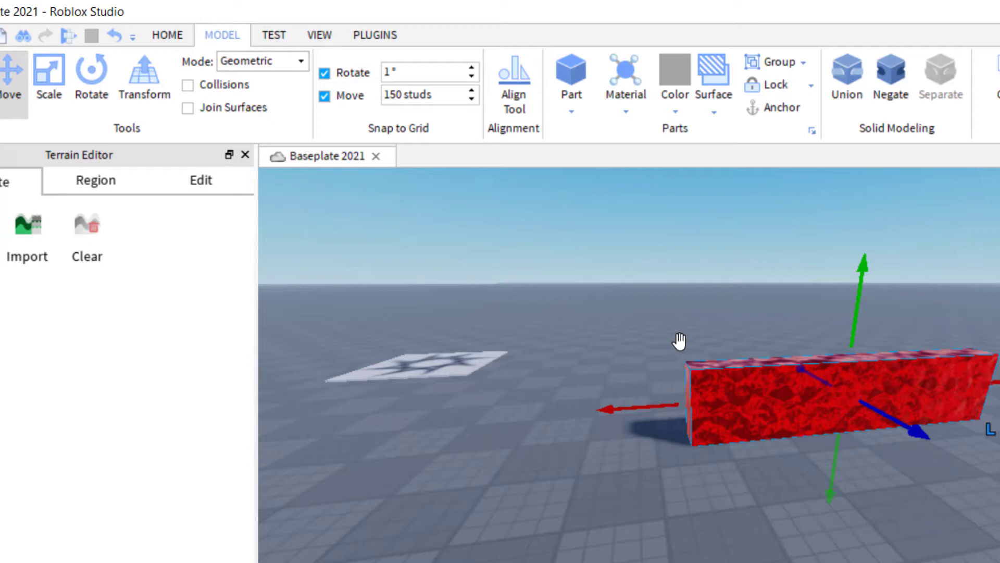
pyautogui.scroll(-3, 607, 381)
pyautogui.scroll(-2, 607, 381)
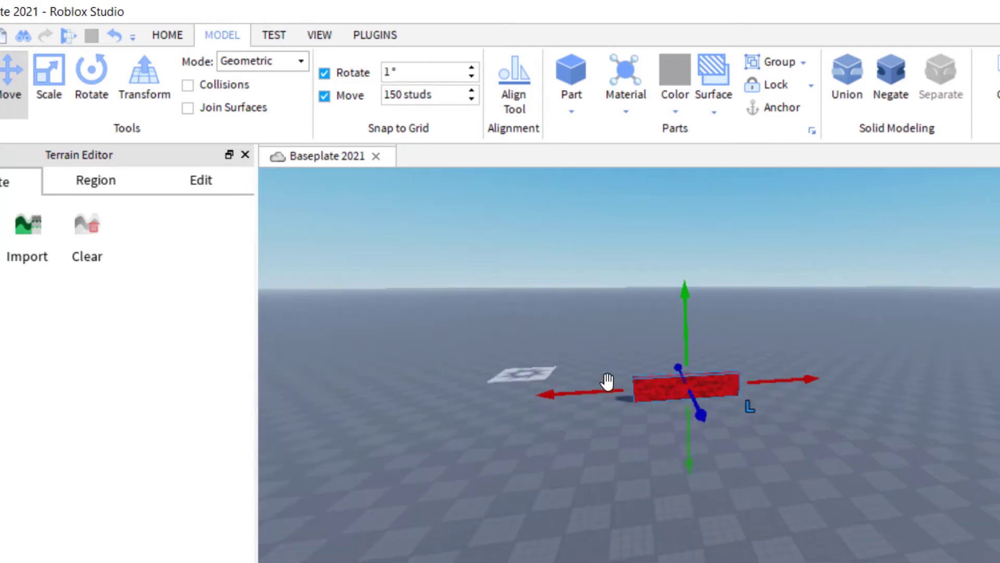
pyautogui.scroll(-2, 607, 381)
pyautogui.scroll(-1, 607, 381)
pyautogui.moveTo(563, 391); pyautogui.dragTo(507, 400)
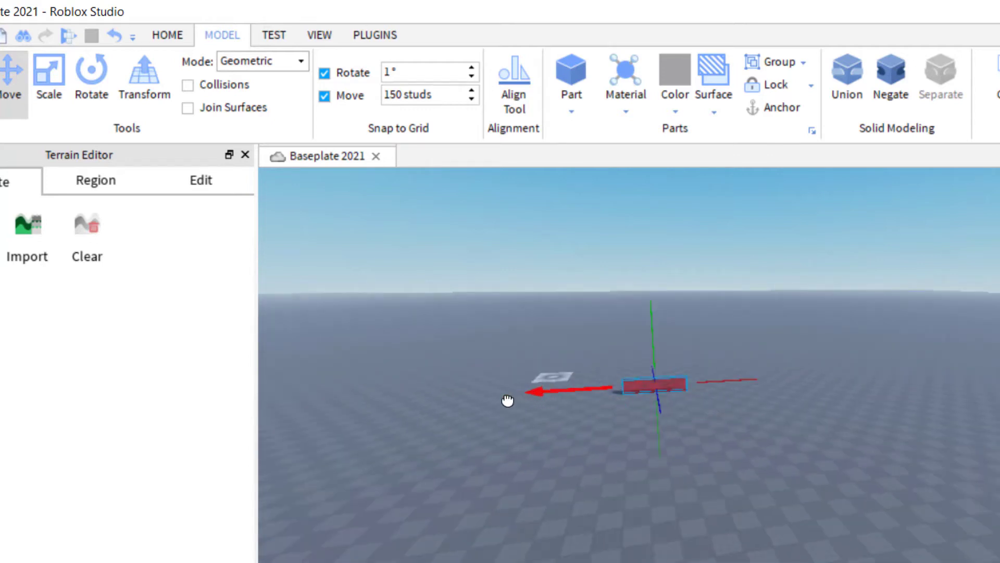
pyautogui.moveTo(389, 409)
pyautogui.mouseDown()
pyautogui.moveTo(632, 414)
pyautogui.moveTo(679, 464)
pyautogui.moveTo(653, 440)
pyautogui.mouseUp()
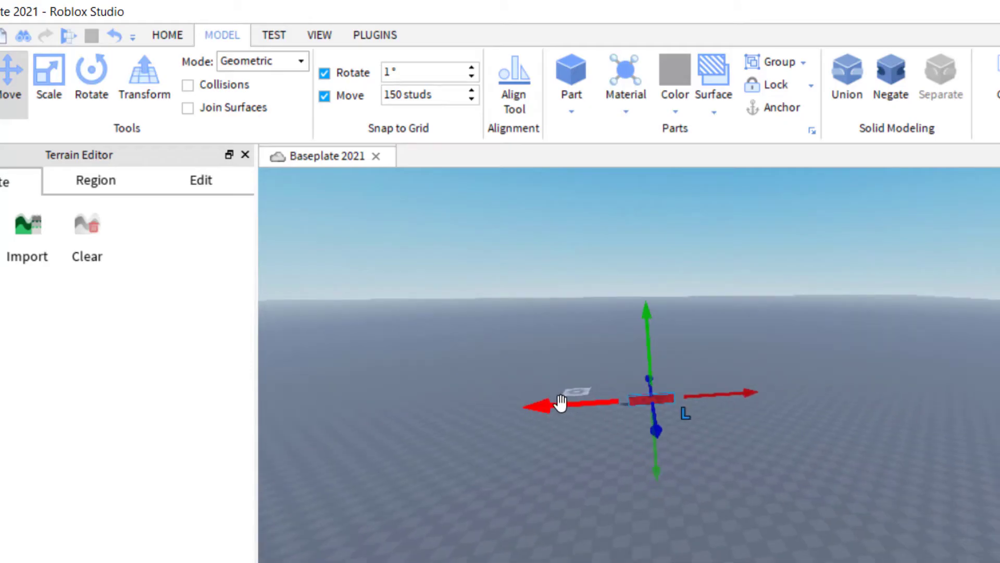
pyautogui.moveTo(560, 402)
pyautogui.mouseDown()
pyautogui.moveTo(298, 426)
pyautogui.moveTo(420, 427)
pyautogui.mouseUp()
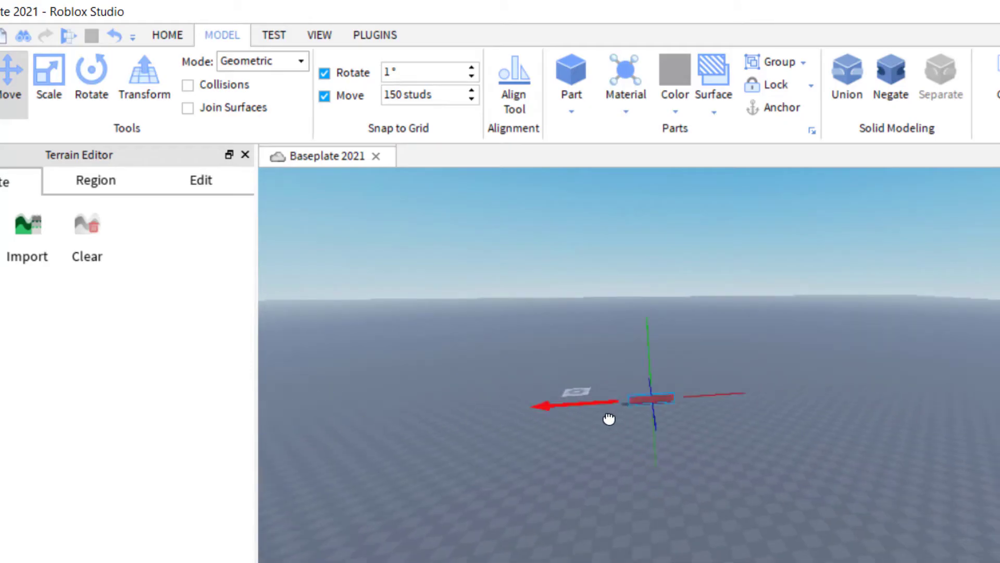
pyautogui.moveTo(609, 419); pyautogui.dragTo(606, 415)
# - Set the Move snap distance to 25 studs and test-drag the red part
pyautogui.doubleClick(391, 95)
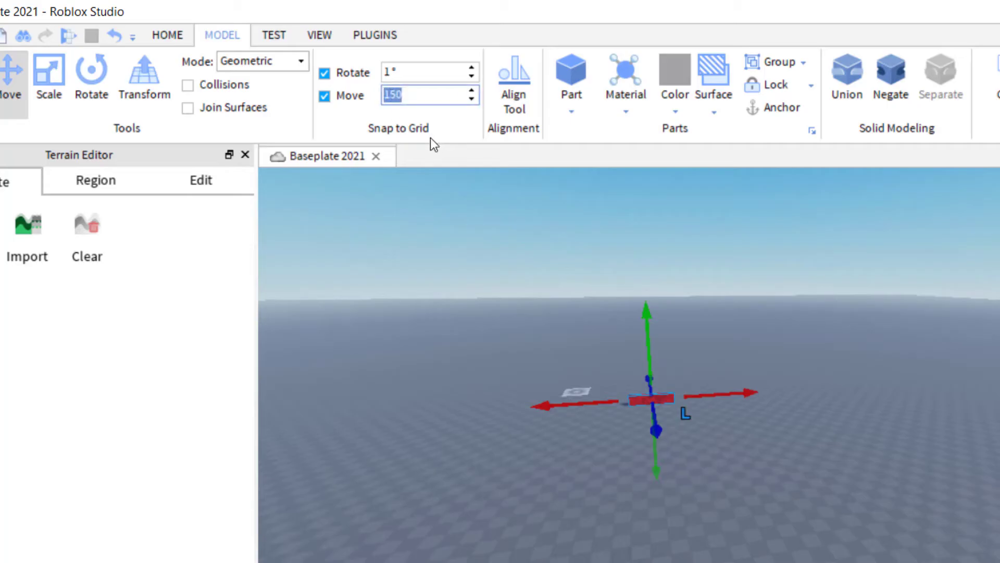
pyautogui.write('25')
pyautogui.press('Return')
pyautogui.press('Return')
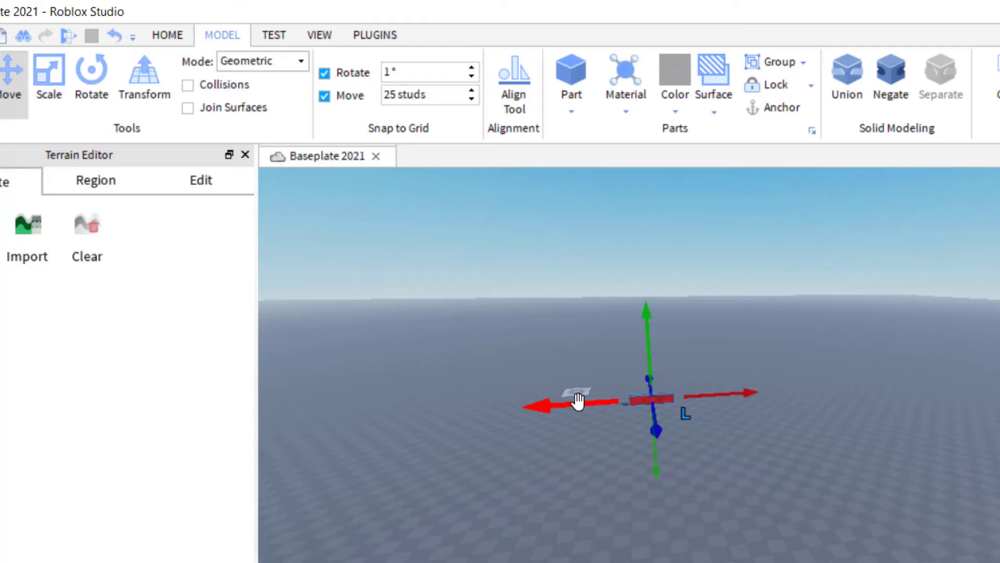
pyautogui.moveTo(577, 400)
pyautogui.mouseDown()
pyautogui.moveTo(528, 409)
pyautogui.moveTo(659, 413)
pyautogui.moveTo(683, 404)
pyautogui.moveTo(616, 417)
pyautogui.moveTo(700, 397)
pyautogui.moveTo(620, 413)
pyautogui.moveTo(706, 411)
pyautogui.mouseUp()
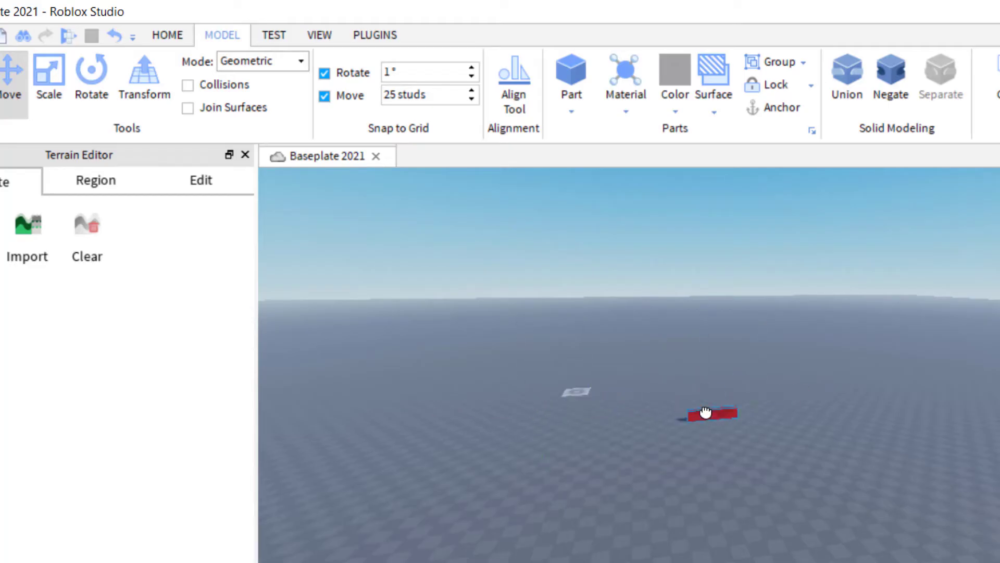
# - Change Move snapping to 1 stud and slide the red part across the baseplate
pyautogui.click(399, 96)
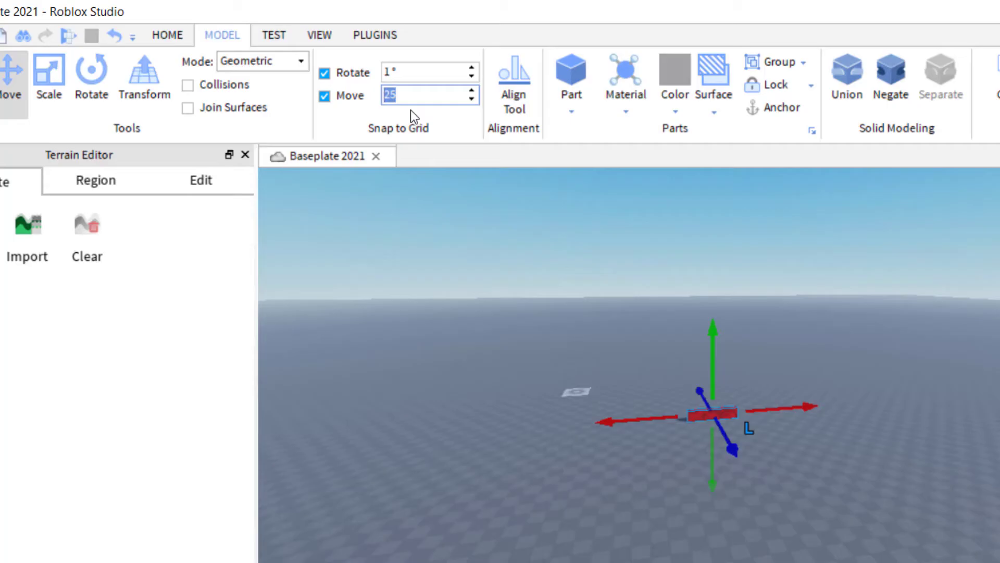
pyautogui.write('1')
pyautogui.write('studs')
pyautogui.press('Return')
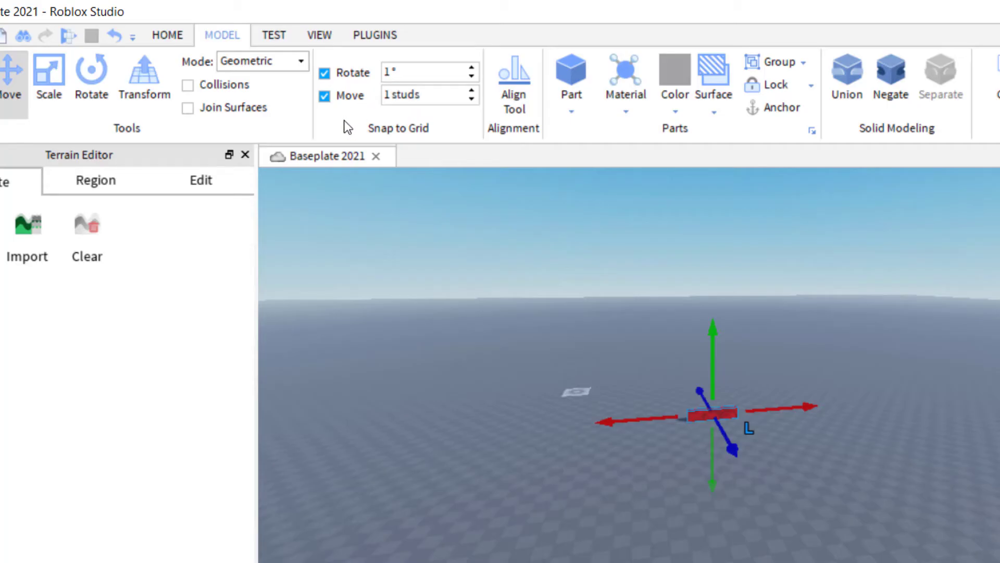
pyautogui.scroll(2, 742, 469)
pyautogui.scroll(2, 636, 364)
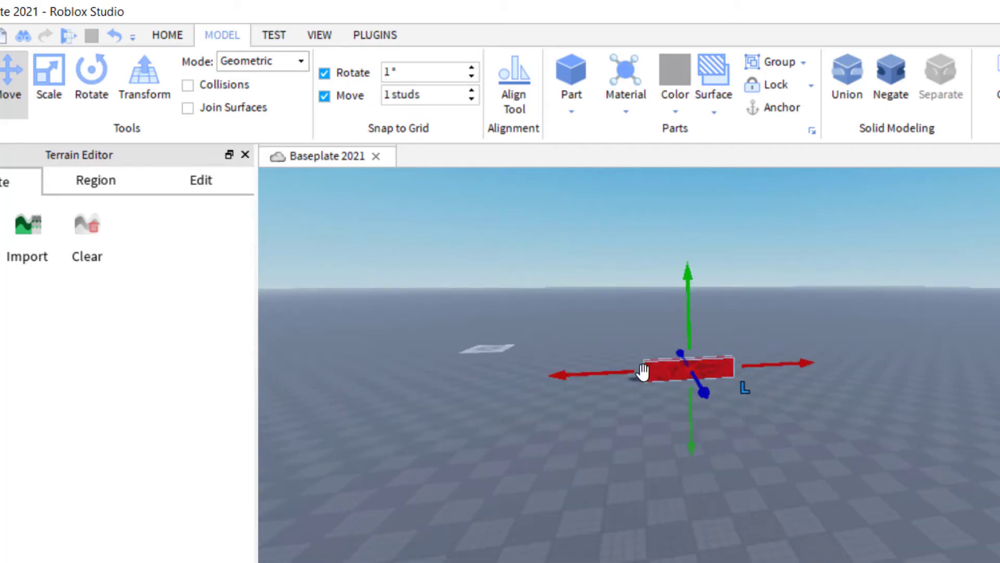
pyautogui.scroll(2, 640, 345)
pyautogui.moveTo(665, 356)
pyautogui.mouseDown()
pyautogui.moveTo(636, 383)
pyautogui.moveTo(579, 293)
pyautogui.mouseUp()
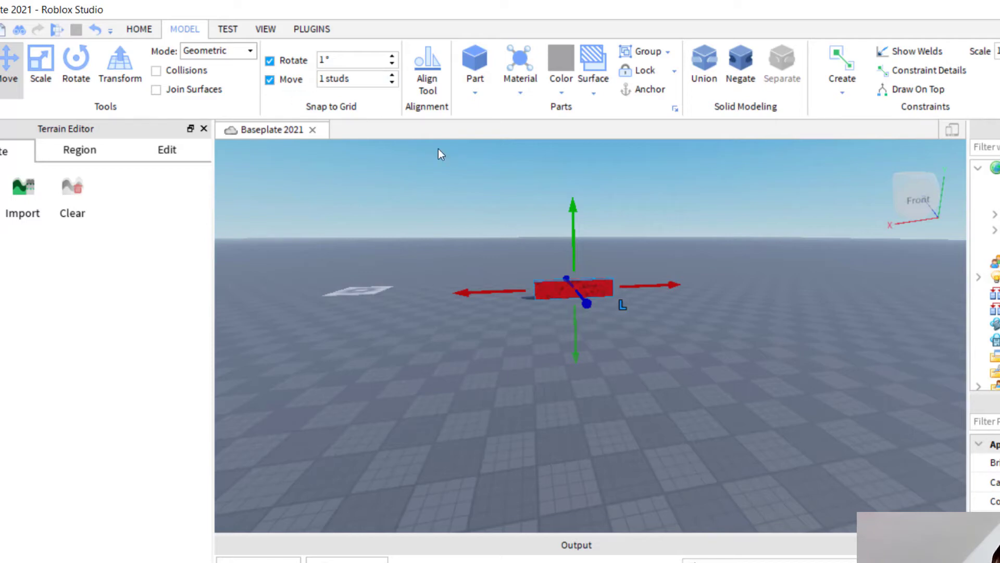
pyautogui.scroll(2, 461, 187)
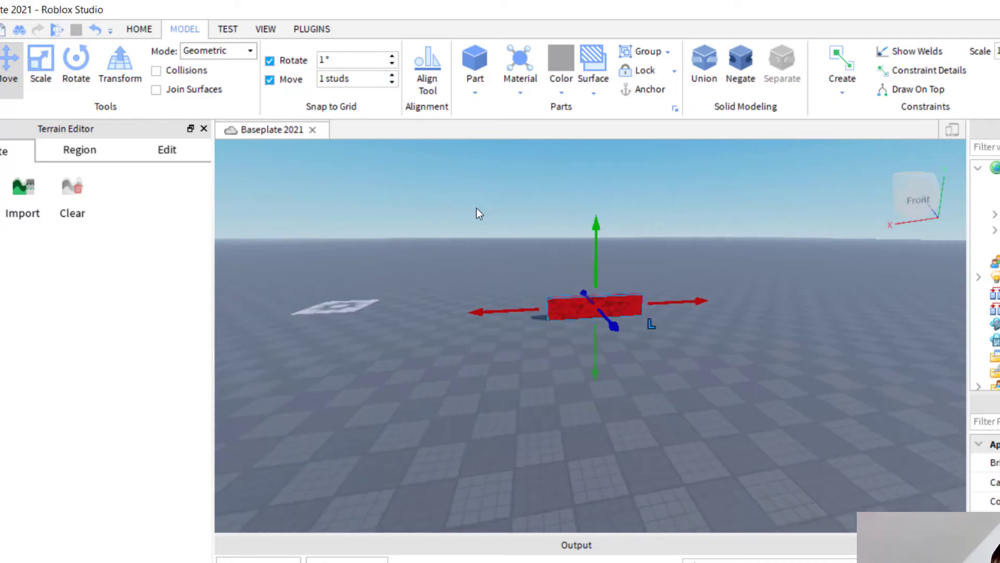
# - On Home, reselect Move, enable Collisions, and drag the red part toward the spawn
pyautogui.click(141, 30)
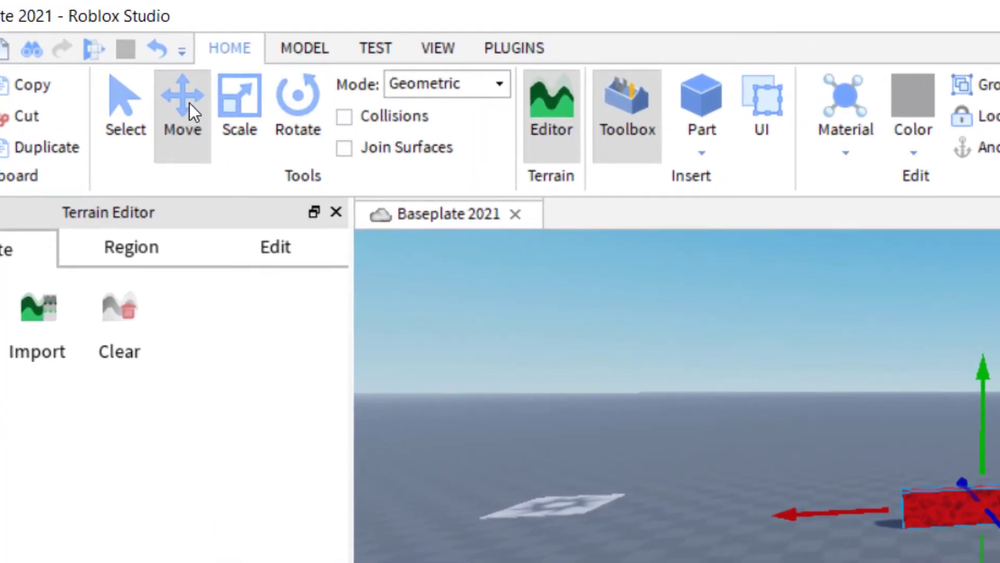
pyautogui.click(189, 103)
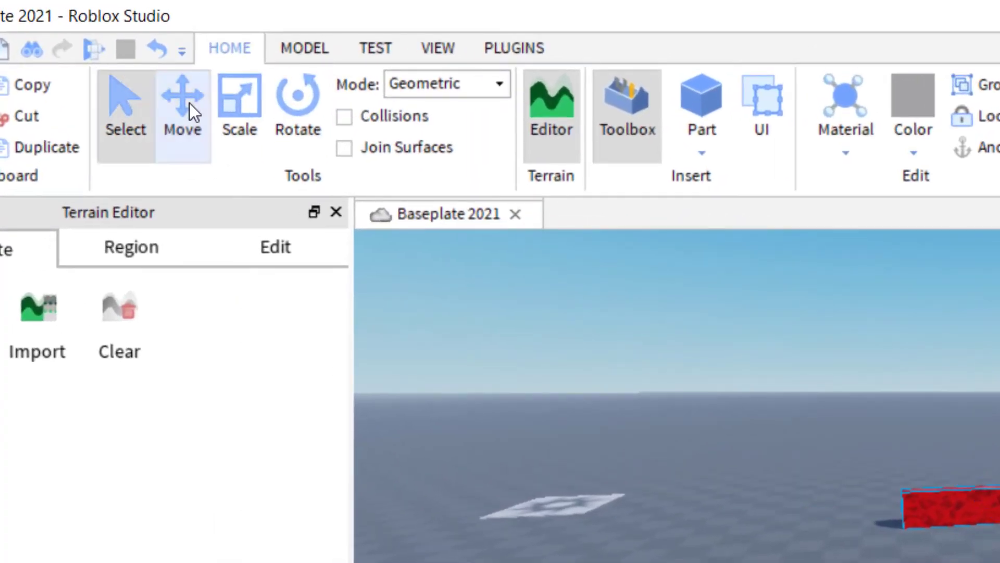
pyautogui.click(178, 97)
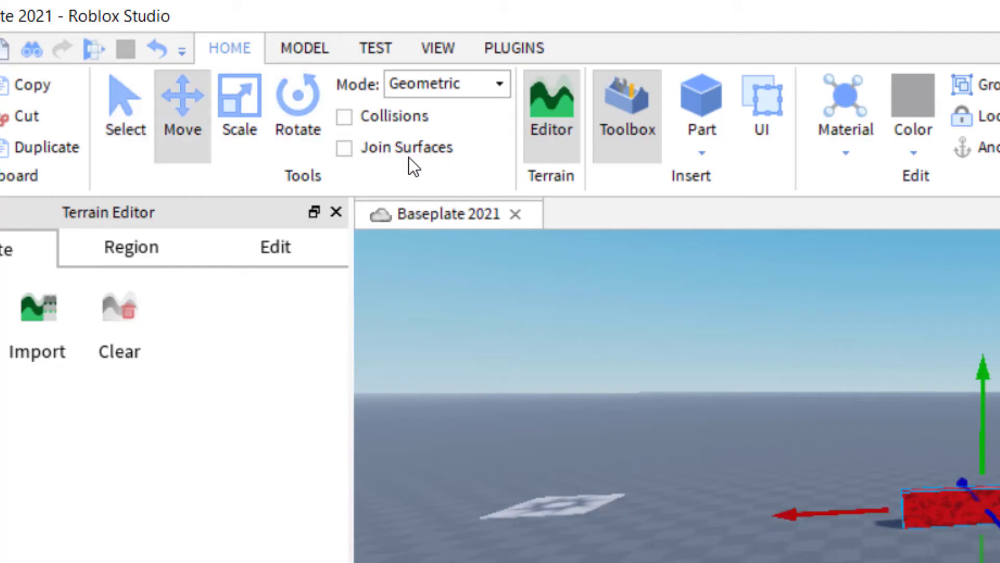
pyautogui.click(344, 117)
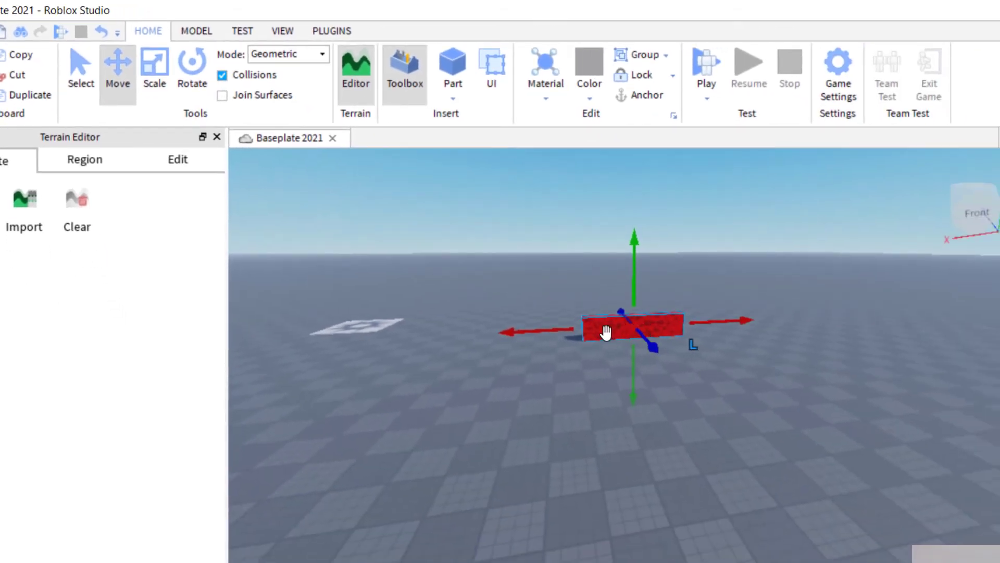
pyautogui.moveTo(605, 333); pyautogui.dragTo(625, 383)
# - Insert a new Block part and move it away from the red part
pyautogui.click(455, 100)
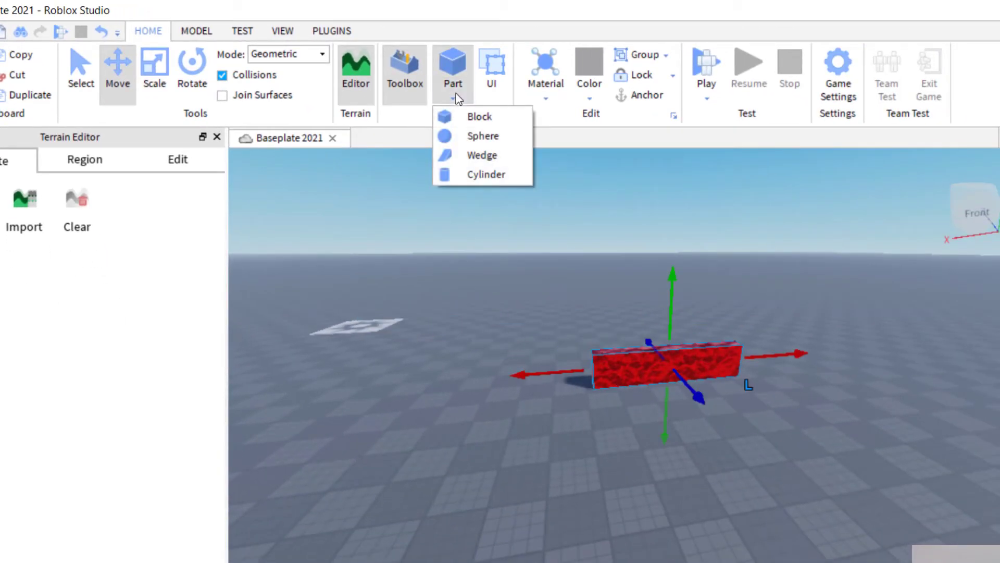
pyautogui.click(473, 117)
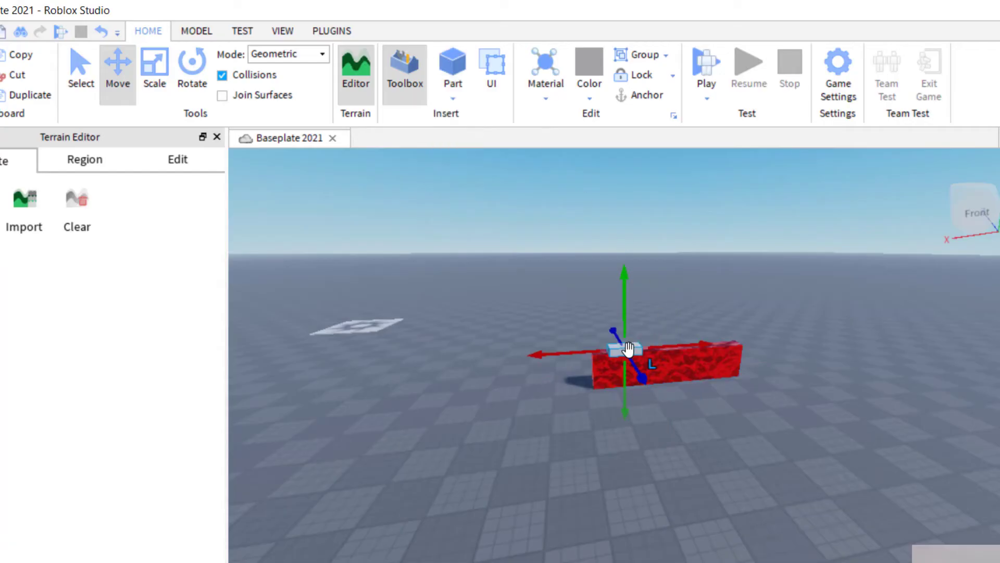
pyautogui.moveTo(626, 348); pyautogui.dragTo(492, 394)
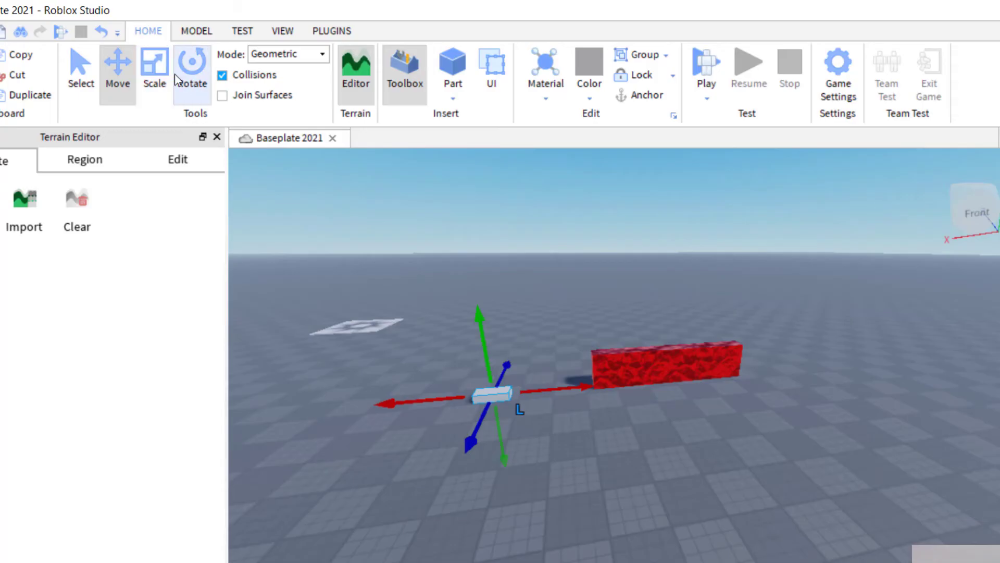
# - Scale the block into a tall, thin, wide grey slab
pyautogui.click(193, 75)
pyautogui.click(157, 88)
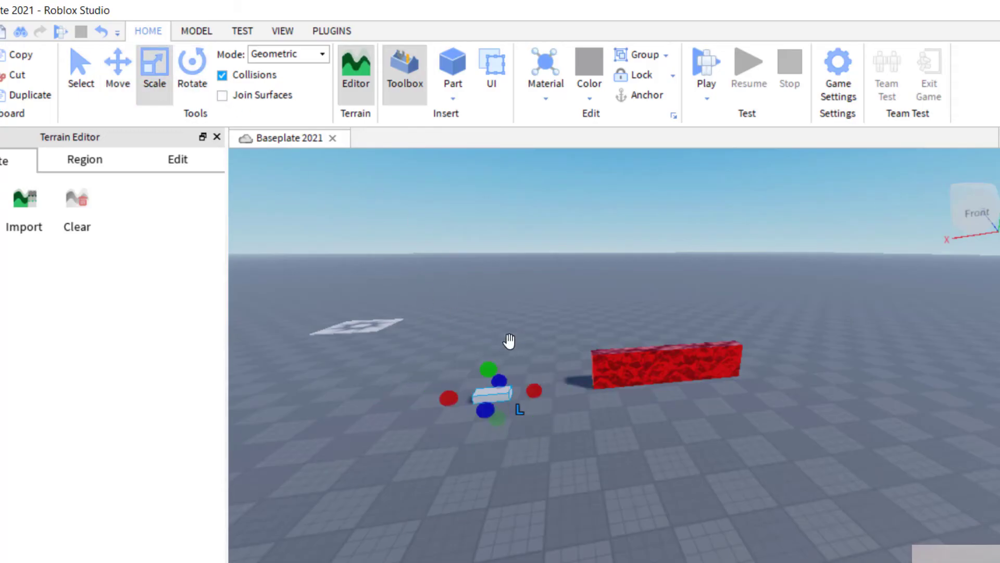
pyautogui.moveTo(486, 372); pyautogui.dragTo(461, 207)
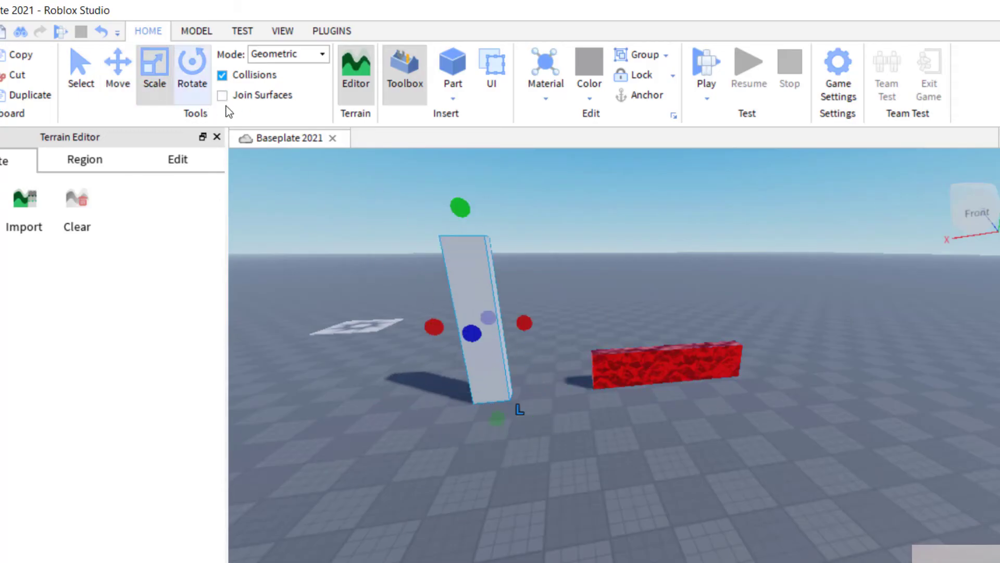
pyautogui.moveTo(471, 333)
pyautogui.mouseDown()
pyautogui.moveTo(467, 363)
pyautogui.moveTo(499, 392)
pyautogui.mouseUp()
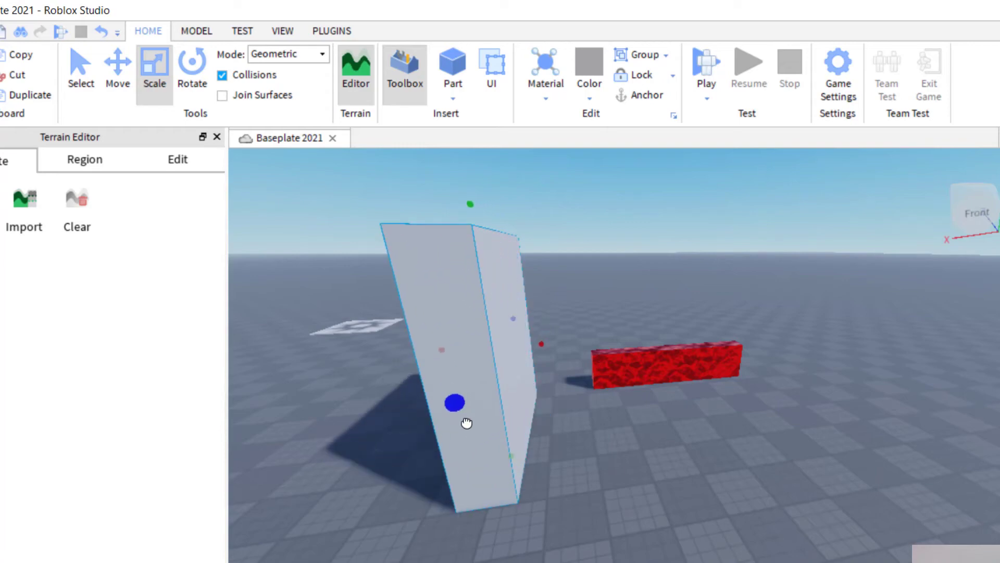
pyautogui.moveTo(498, 339); pyautogui.dragTo(454, 404)
pyautogui.scroll(1, 416, 178)
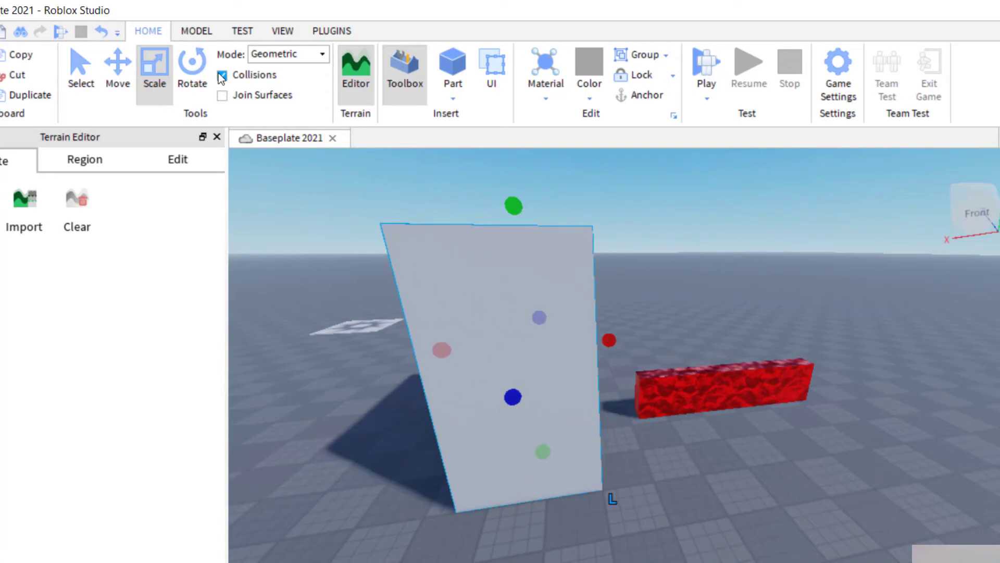
# - Push the red brick against the grey slab, then drop it back on the baseplate
pyautogui.moveTo(665, 391)
pyautogui.mouseDown()
pyautogui.moveTo(551, 433)
pyautogui.moveTo(609, 378)
pyautogui.mouseUp()
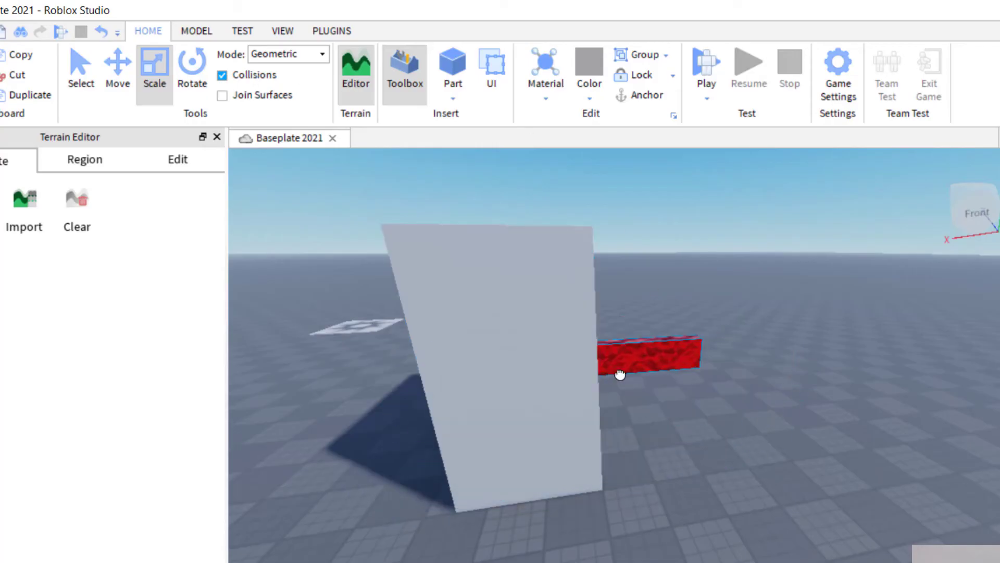
pyautogui.press('d')
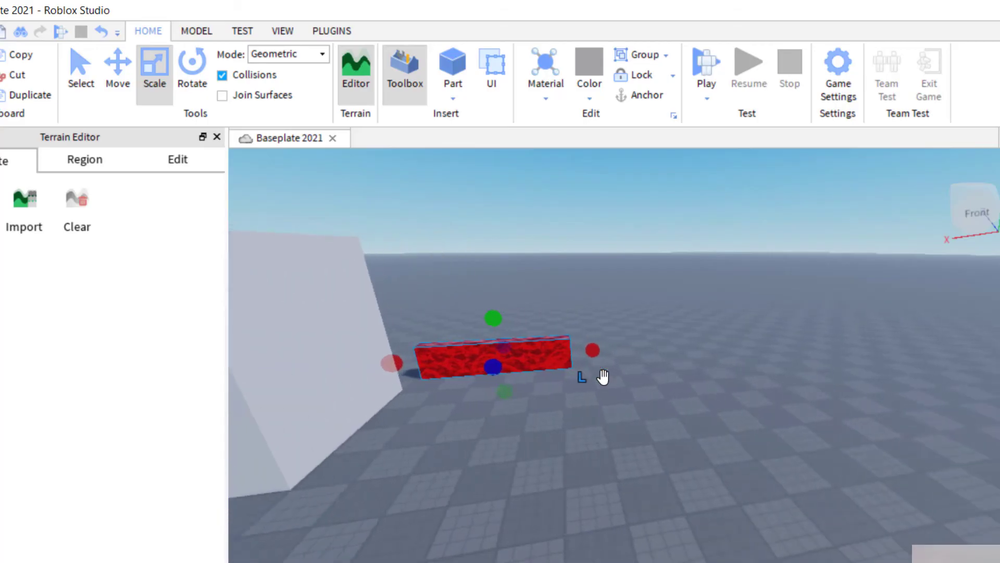
pyautogui.moveTo(489, 341); pyautogui.dragTo(328, 424)
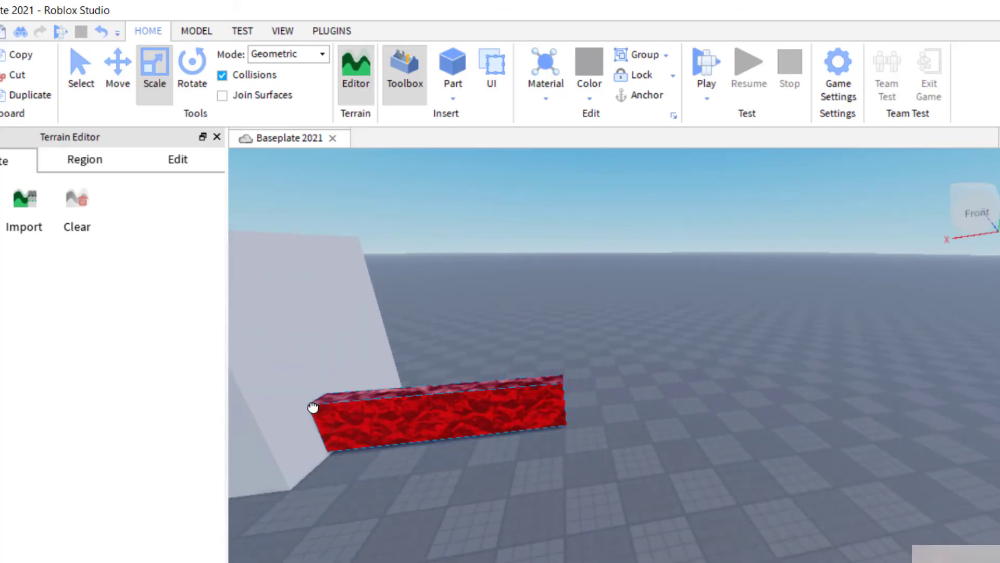
pyautogui.moveTo(328, 425)
pyautogui.mouseDown()
pyautogui.moveTo(286, 379)
pyautogui.moveTo(388, 398)
pyautogui.mouseUp()
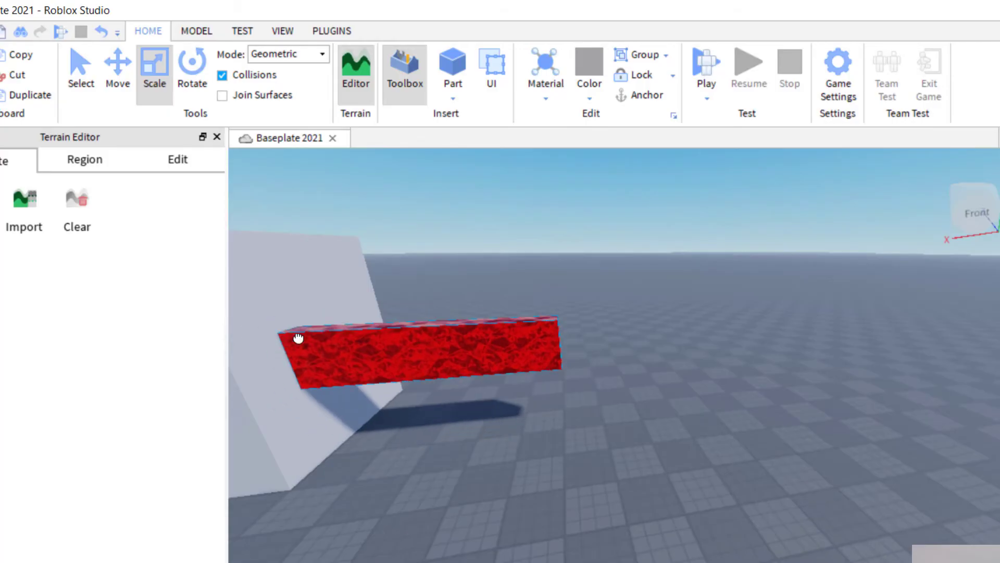
pyautogui.moveTo(388, 398); pyautogui.dragTo(454, 344)
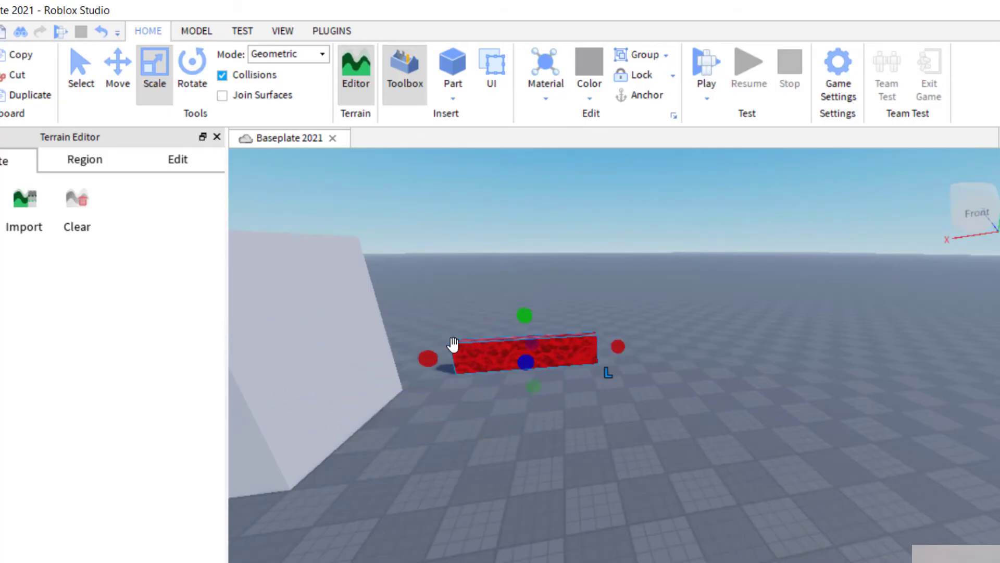
pyautogui.click(228, 76)
pyautogui.click(427, 418)
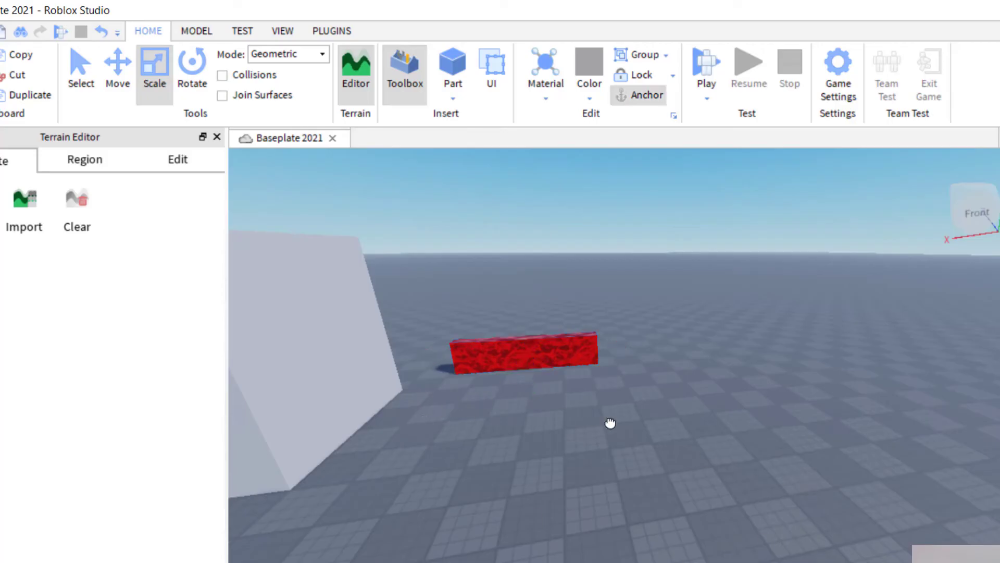